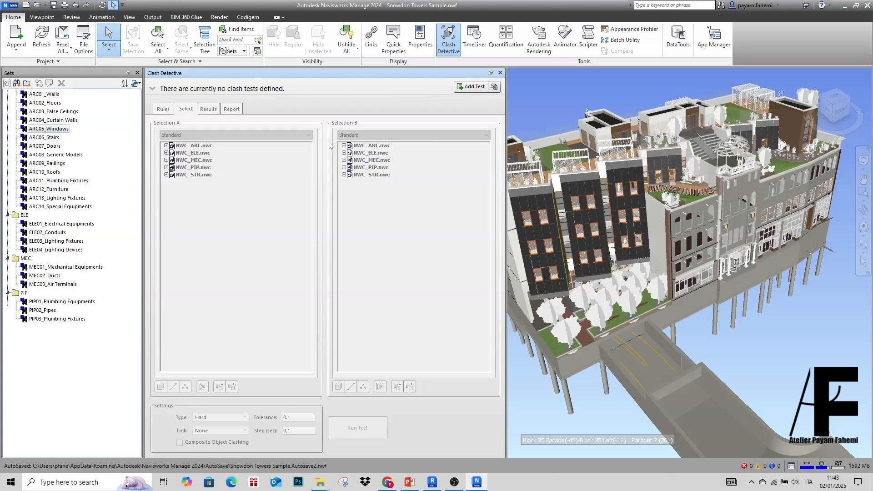
# Step: Add a clash test and name it ARC01_Walls vs ELE01_Electrical Equipments
pyautogui.click(473, 88)
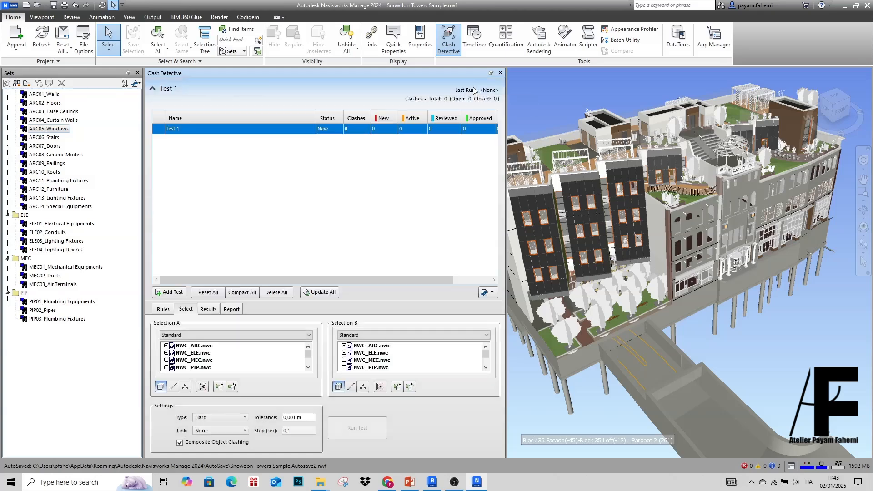
pyautogui.rightClick(178, 130)
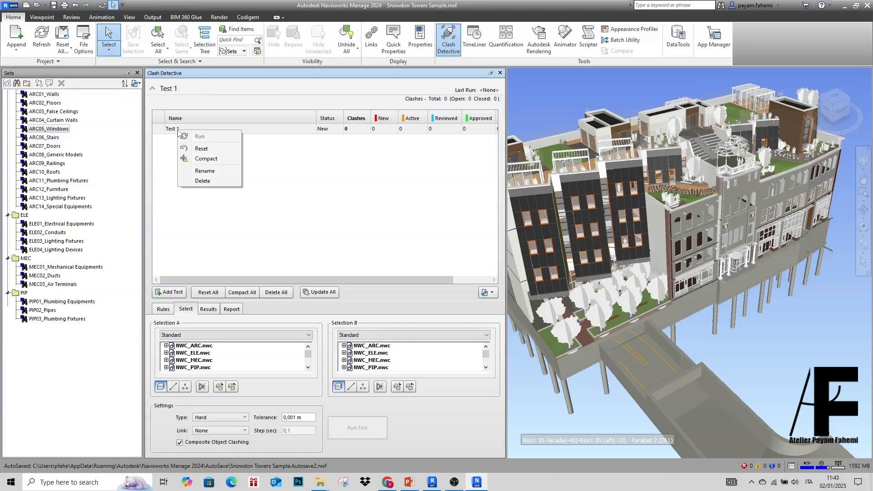
pyautogui.click(205, 170)
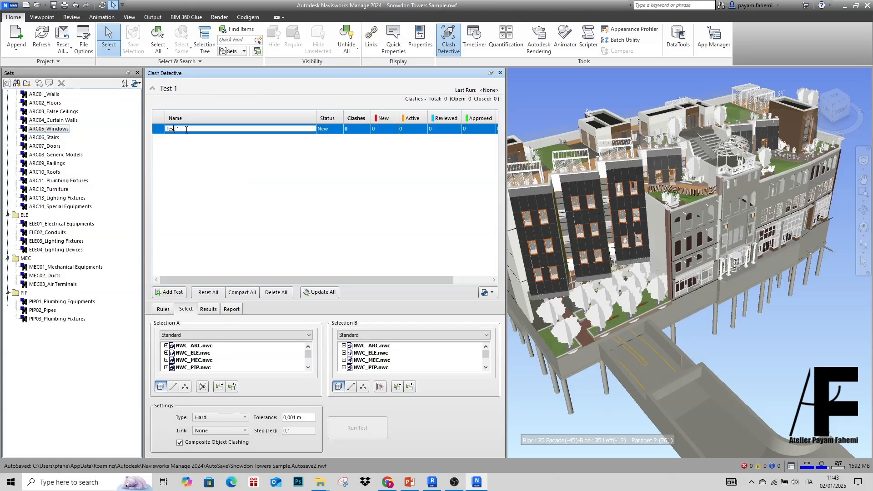
pyautogui.write('A')
pyautogui.write('vs ELE01')
pyautogui.write('men')
pyautogui.click(322, 129)
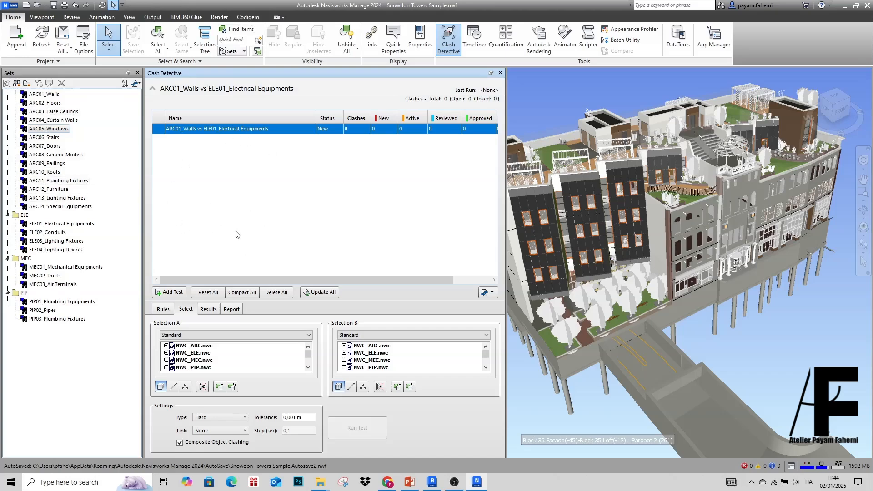
# Step: Delete all clash tests and dock the Clash Detective window on the opposite side of the model view
pyautogui.click(278, 293)
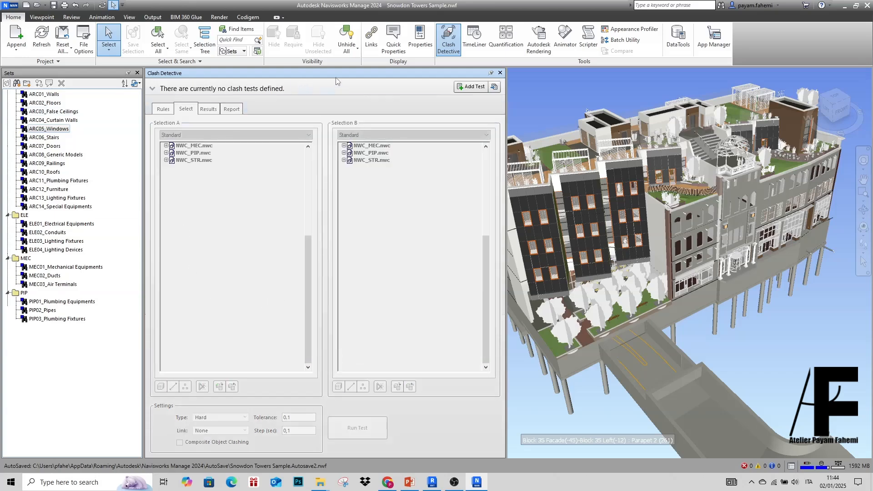
pyautogui.moveTo(335, 74); pyautogui.dragTo(857, 262)
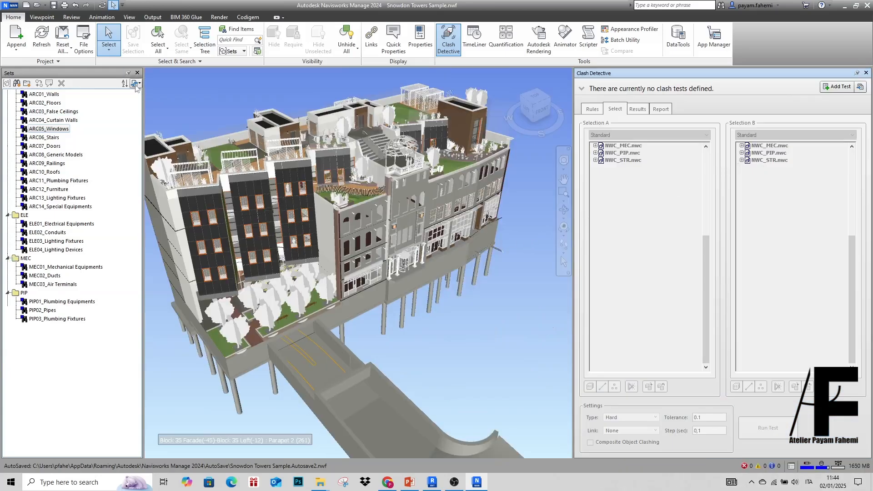
# Step: Open the Codigem Clash Detection Matrix, exclude selection sets from the list, and base clash test creation on Sets-Matrix.csv
pyautogui.click(249, 19)
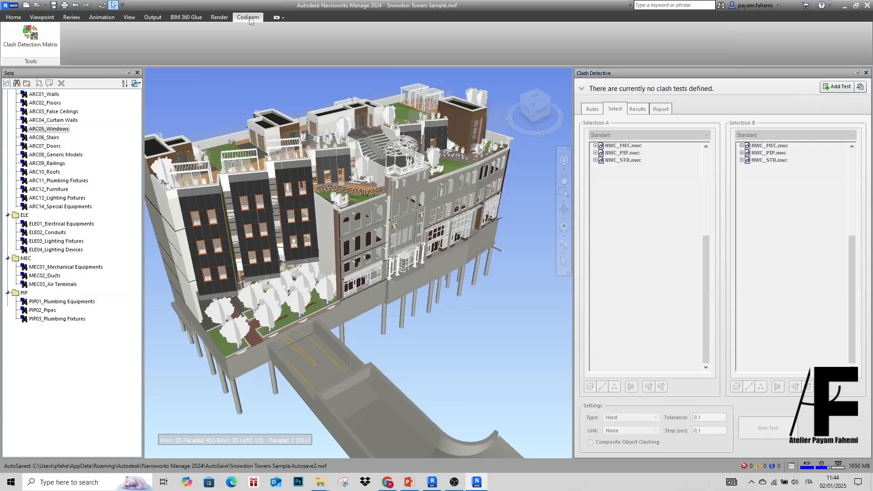
pyautogui.click(21, 37)
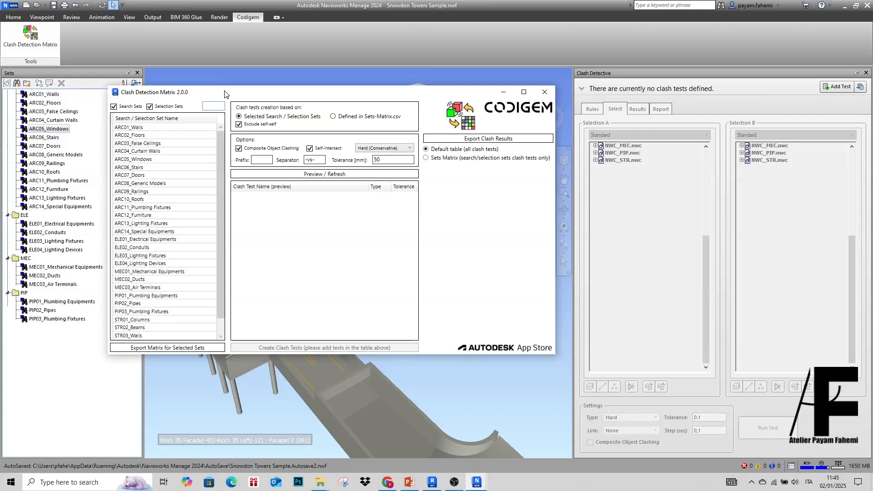
pyautogui.moveTo(226, 94); pyautogui.dragTo(215, 85)
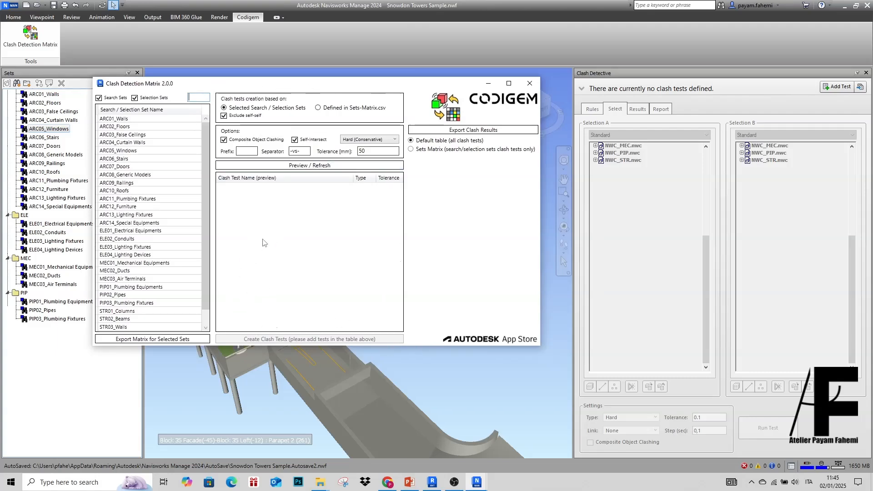
pyautogui.click(135, 98)
pyautogui.click(318, 108)
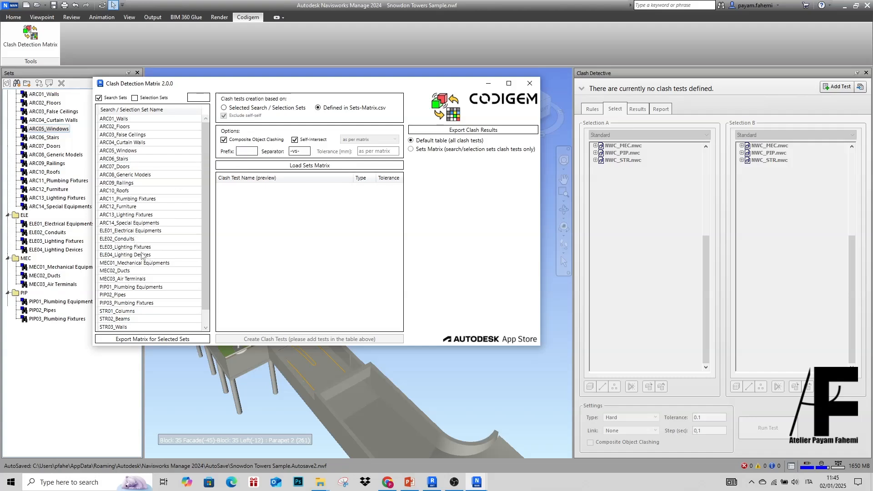
# Step: Set the clash test name prefix to APF_ and the separator to -vs-
pyautogui.click(243, 153)
pyautogui.write('APF')
pyautogui.click(291, 151)
pyautogui.write('-vs-')
# Step: Export the matrix for MEC01_Mechanical Equipments, MEC02_Ducts and MEC03_Air Terminals to the Doc folder inside Clash detection_NAVISWORKS
pyautogui.moveTo(121, 266); pyautogui.dragTo(121, 279)
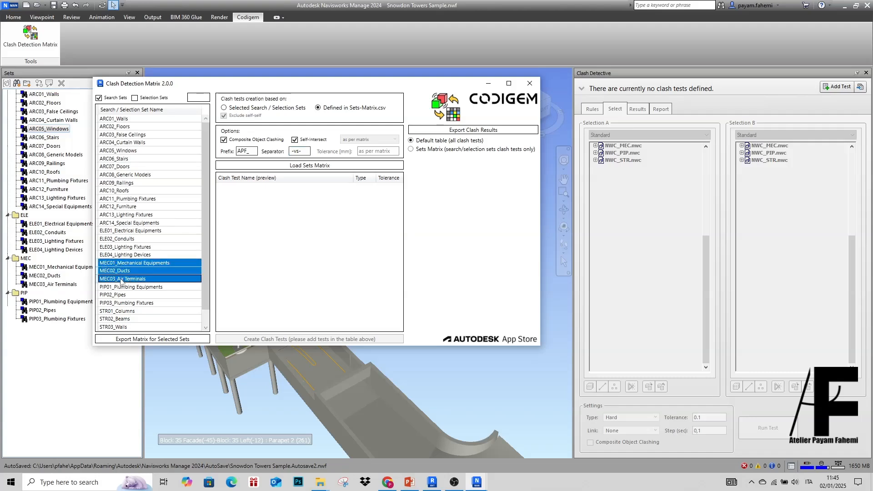
pyautogui.click(157, 340)
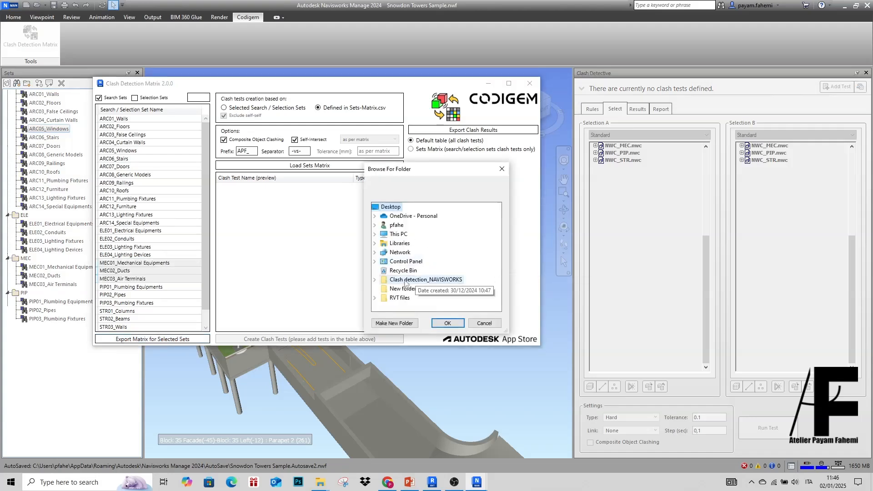
pyautogui.doubleClick(425, 280)
pyautogui.click(403, 279)
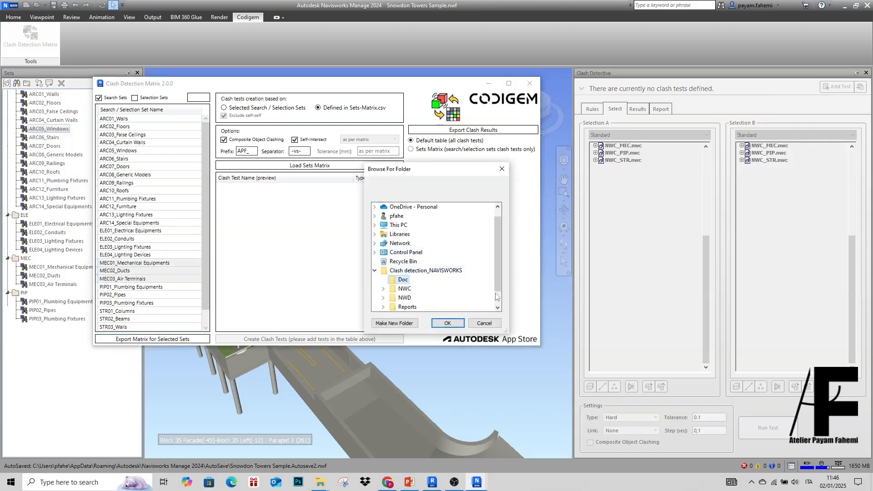
pyautogui.click(460, 323)
pyautogui.click(450, 270)
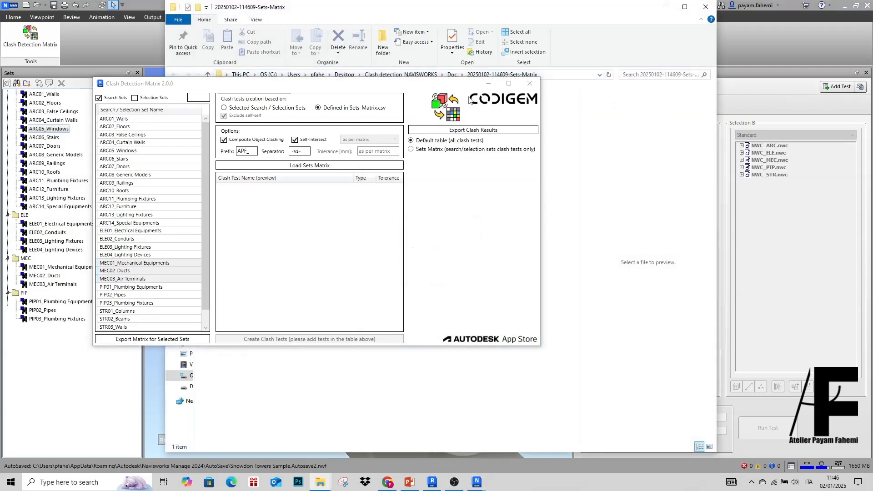
# Step: Open the exported Sets-Matrix.csv in Excel
pyautogui.click(262, 105)
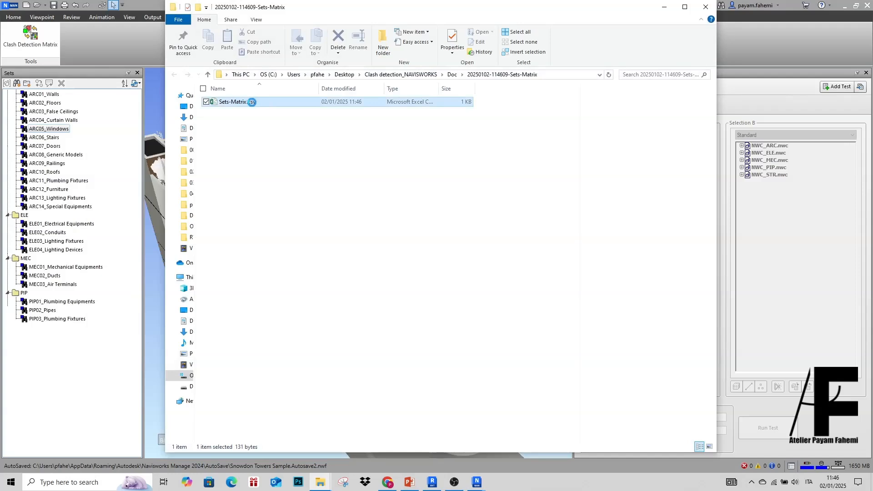
pyautogui.rightClick(252, 104)
pyautogui.moveTo(306, 202)
pyautogui.click(407, 205)
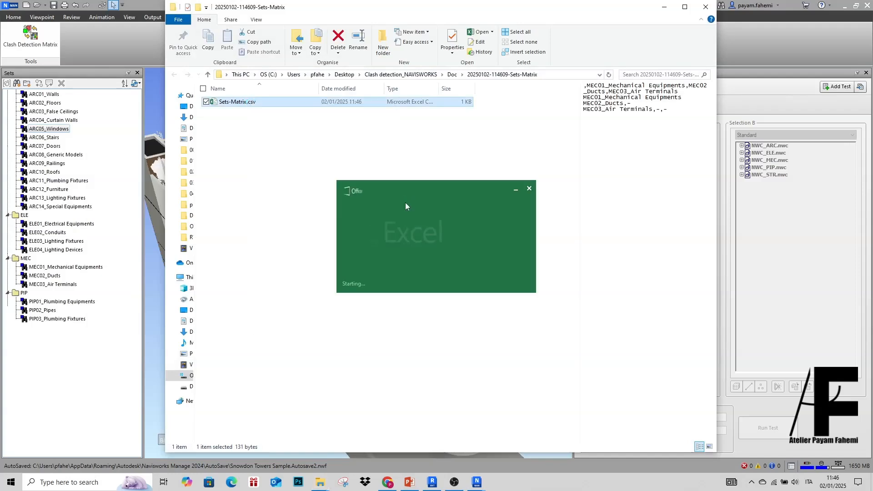
pyautogui.moveTo(482, 230); pyautogui.dragTo(380, 5)
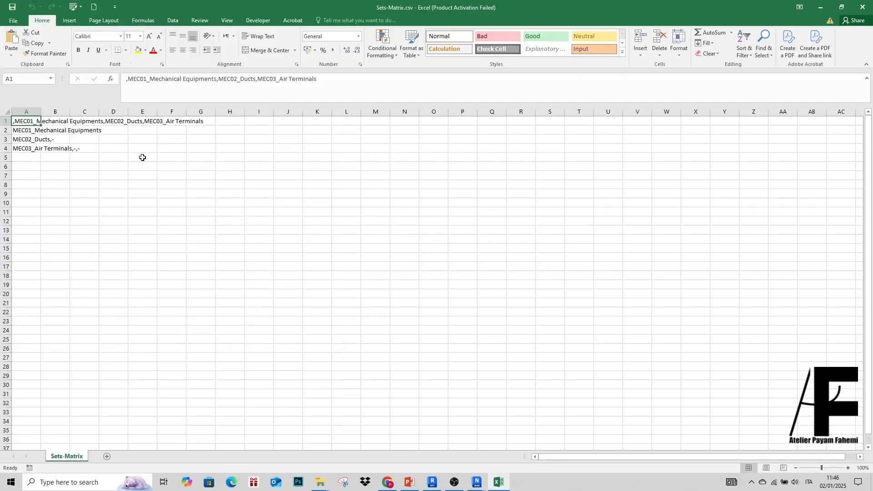
pyautogui.click(540, 139)
# Step: Replace every "-" in the Sets-Matrix sheet with "20mm"
pyautogui.click(746, 55)
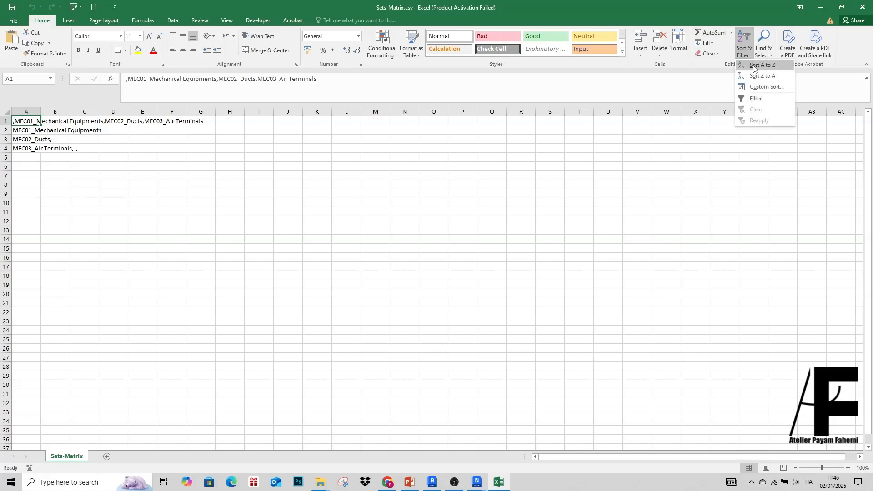
pyautogui.click(767, 55)
pyautogui.click(779, 76)
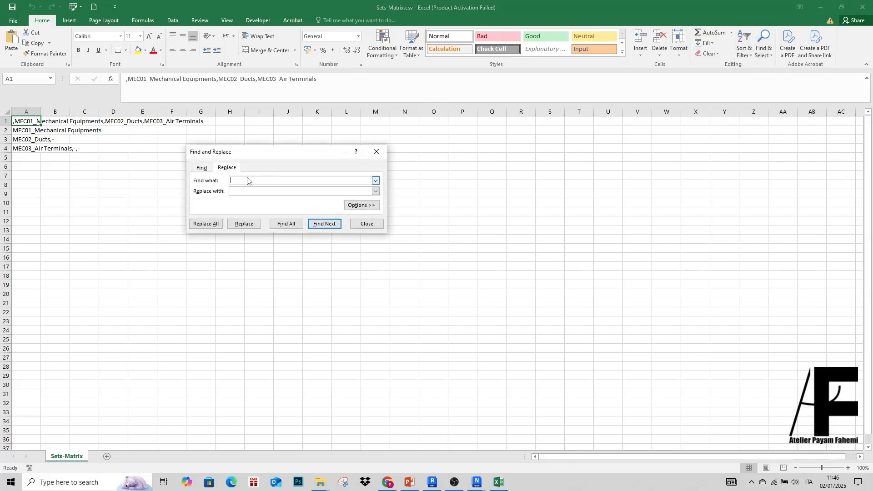
pyautogui.write('-')
pyautogui.click(241, 191)
pyautogui.write('20')
pyautogui.write('mm')
pyautogui.click(211, 226)
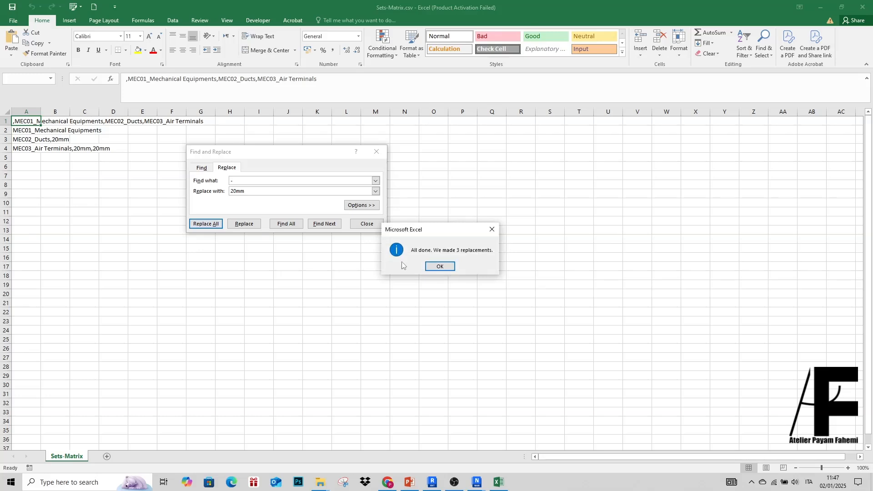
pyautogui.click(439, 267)
pyautogui.click(377, 152)
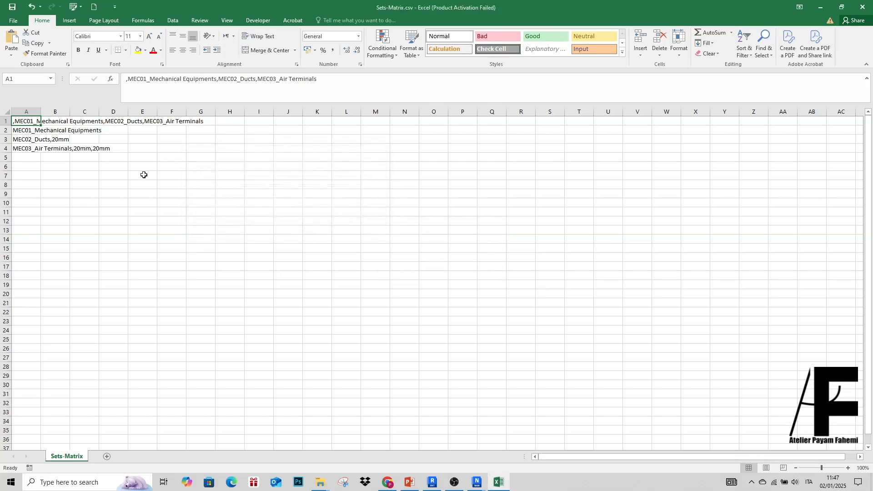
# Step: Save Sets-Matrix.csv in comma-delimited format over the existing file and close Excel
pyautogui.click(135, 173)
pyautogui.click(13, 6)
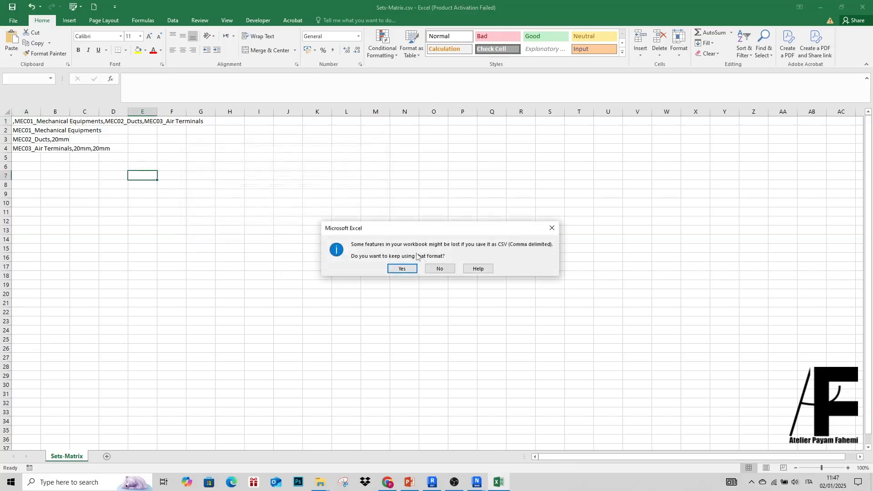
pyautogui.click(403, 269)
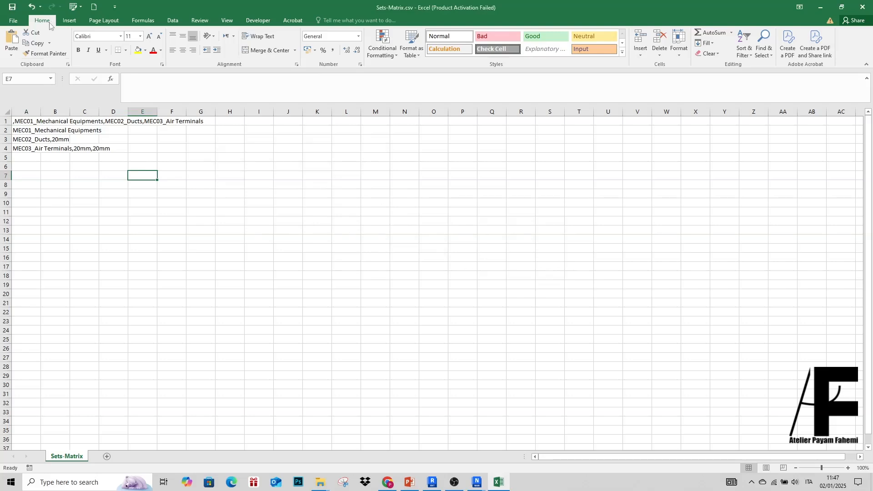
pyautogui.click(12, 7)
pyautogui.click(402, 269)
pyautogui.click(863, 7)
pyautogui.click(399, 249)
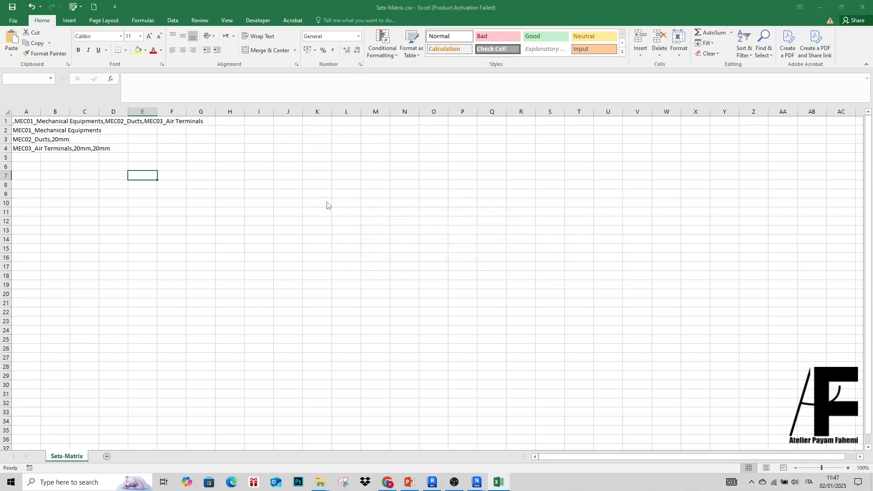
pyautogui.click(84, 63)
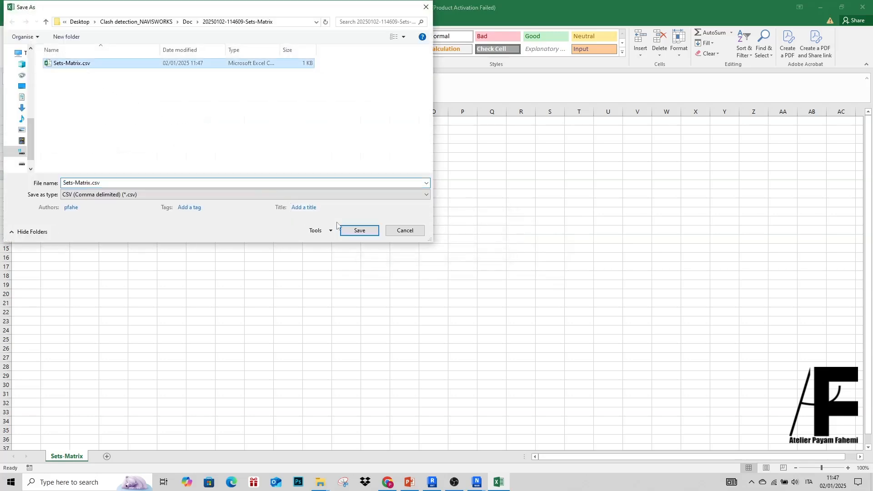
pyautogui.click(360, 231)
pyautogui.click(457, 241)
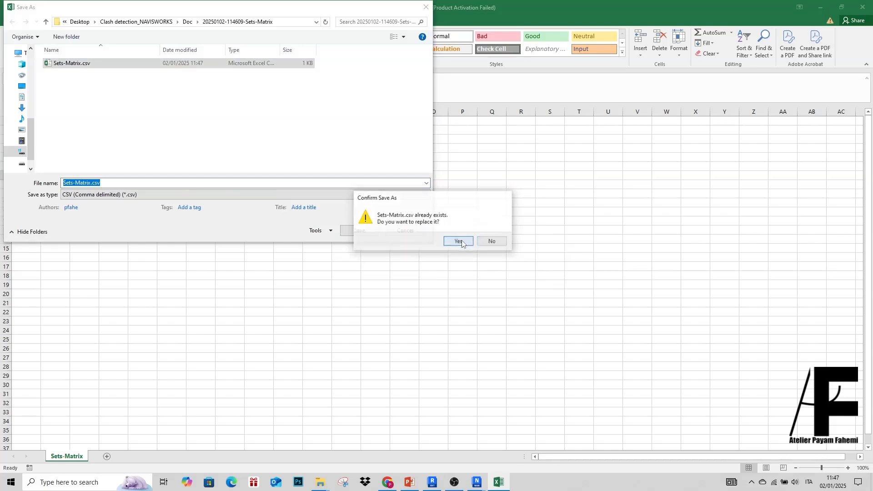
pyautogui.click(401, 268)
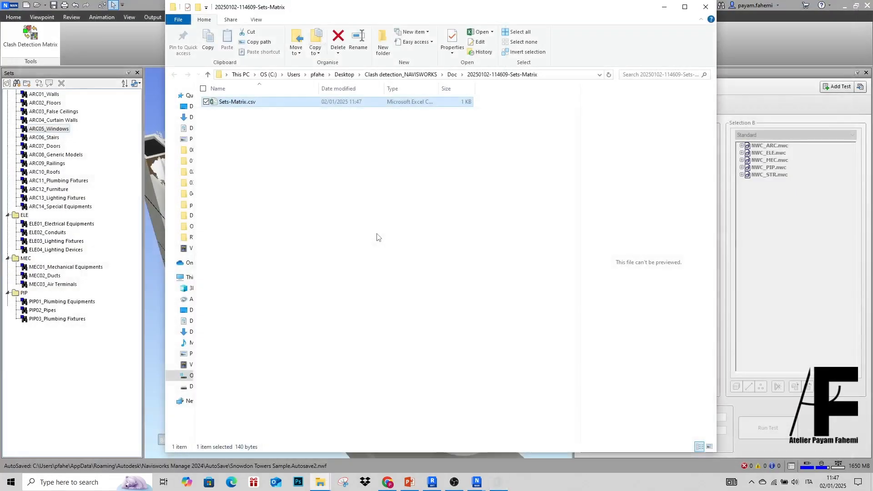
# Step: Minimize the exported matrix folder window and bring the Clash Detection Matrix window back up in Navisworks
pyautogui.click(663, 8)
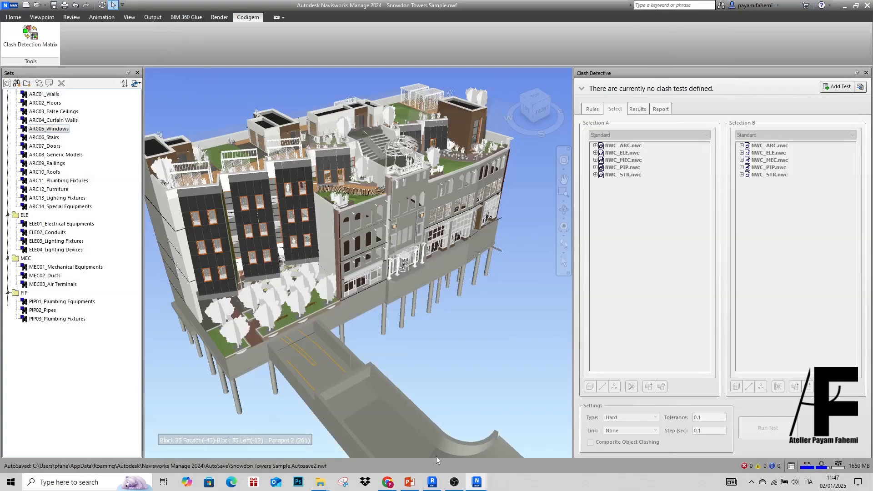
pyautogui.moveTo(476, 483)
pyautogui.click(528, 444)
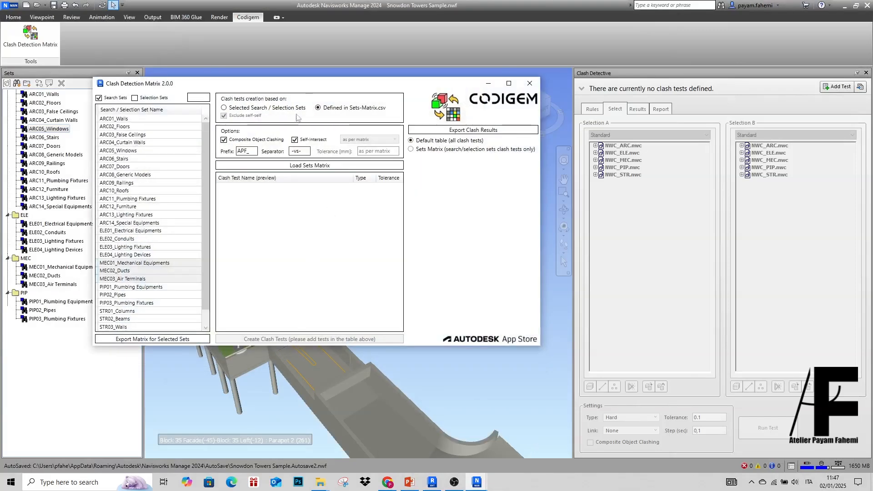
pyautogui.moveTo(302, 83); pyautogui.dragTo(335, 72)
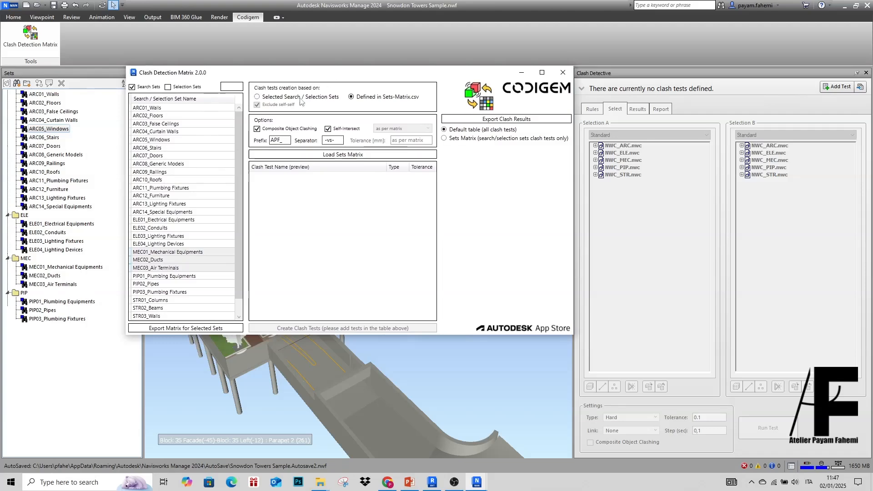
pyautogui.click(343, 155)
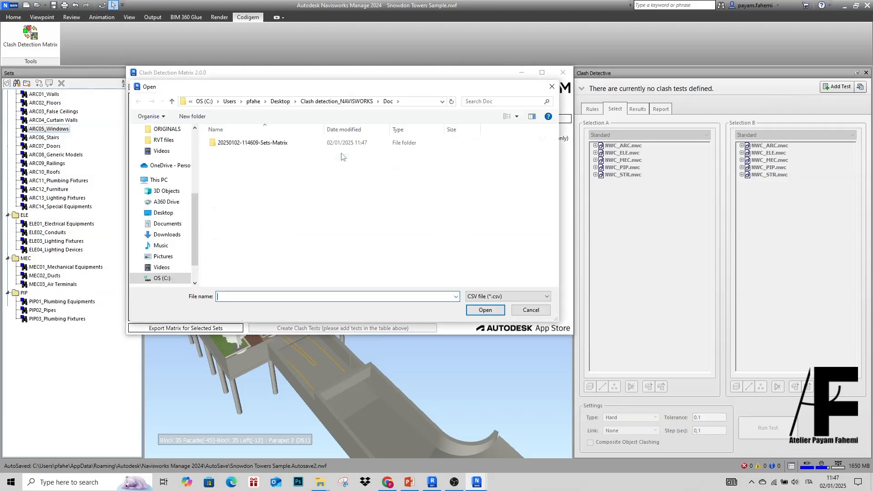
pyautogui.doubleClick(288, 143)
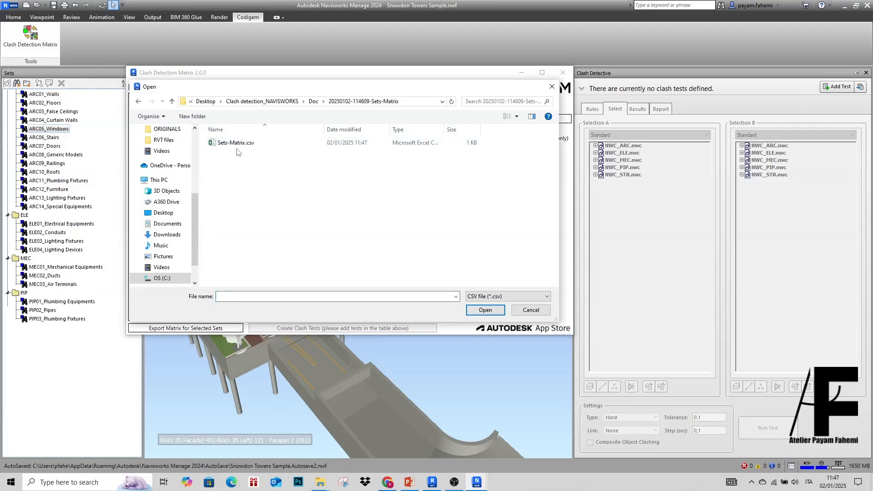
pyautogui.click(237, 144)
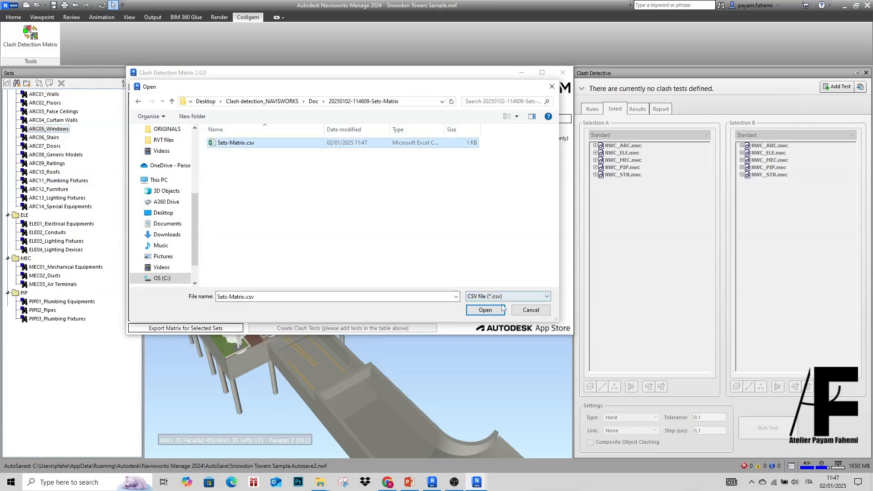
pyautogui.click(485, 311)
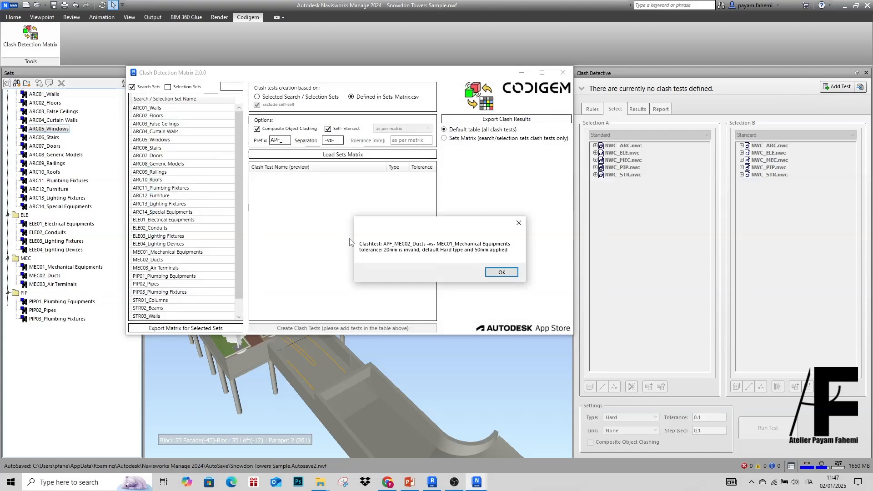
pyautogui.moveTo(453, 228); pyautogui.dragTo(411, 196)
pyautogui.click(457, 241)
pyautogui.click(508, 273)
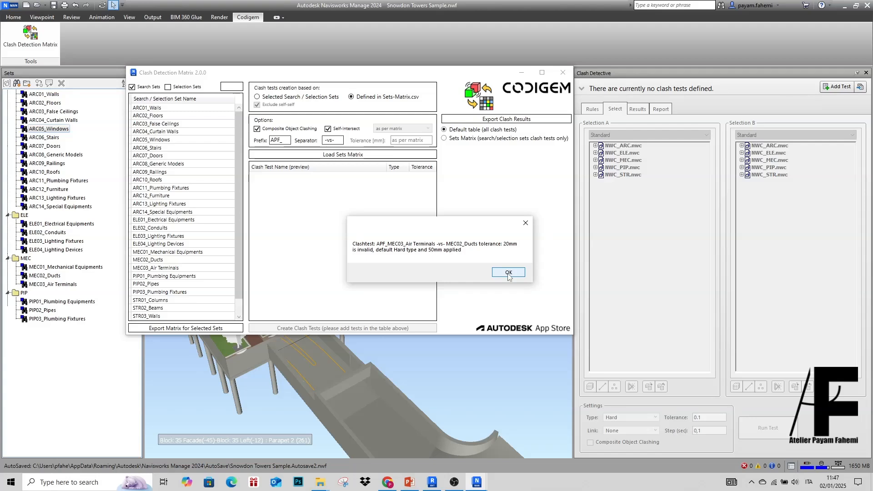
pyautogui.click(509, 273)
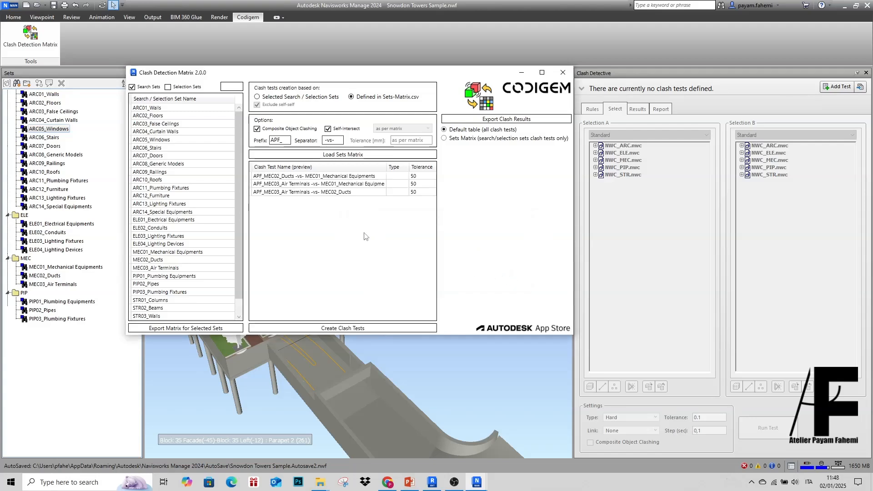
# Step: Widen the preview's clash test name column and create the clash tests defined by the loaded matrix
pyautogui.moveTo(386, 167); pyautogui.dragTo(401, 169)
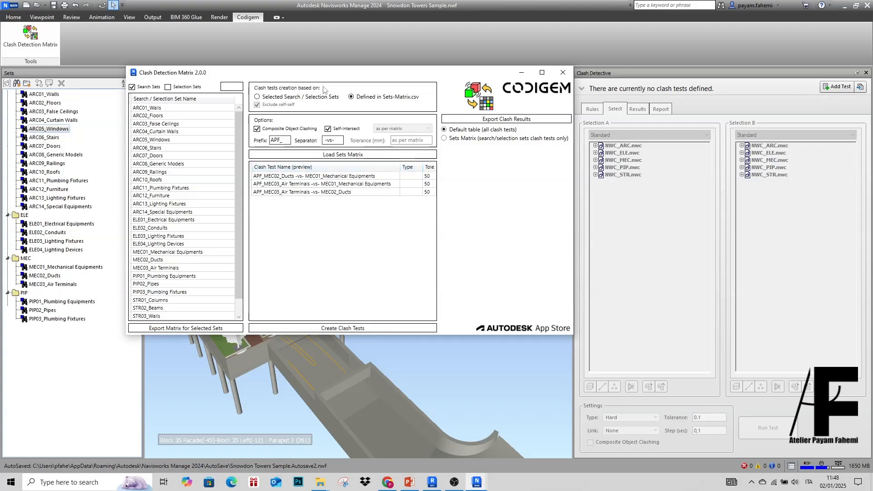
pyautogui.moveTo(323, 76); pyautogui.dragTo(293, 78)
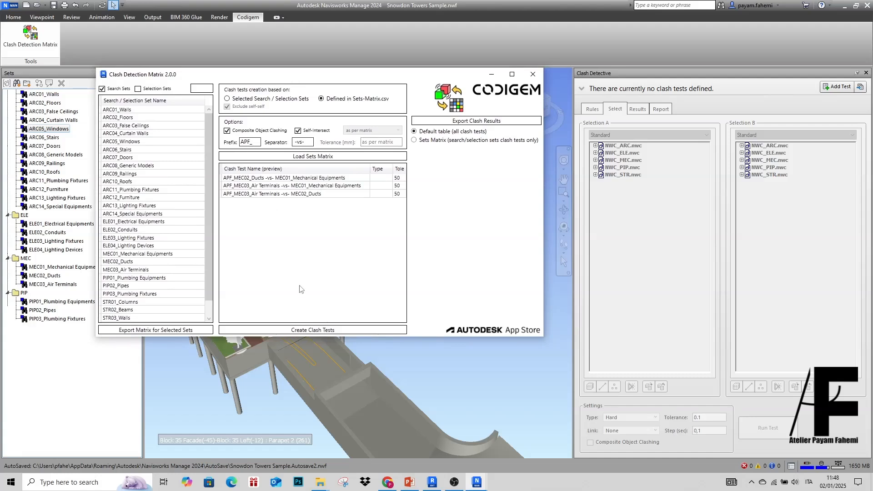
pyautogui.click(324, 331)
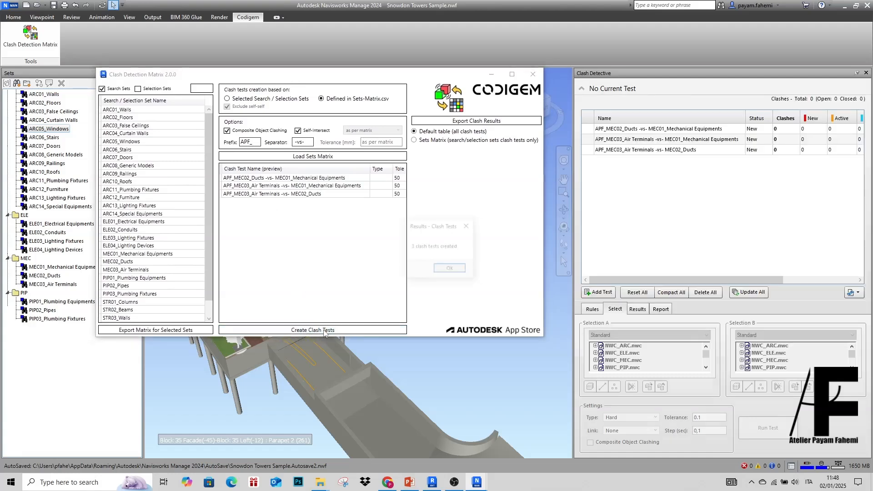
pyautogui.click(440, 270)
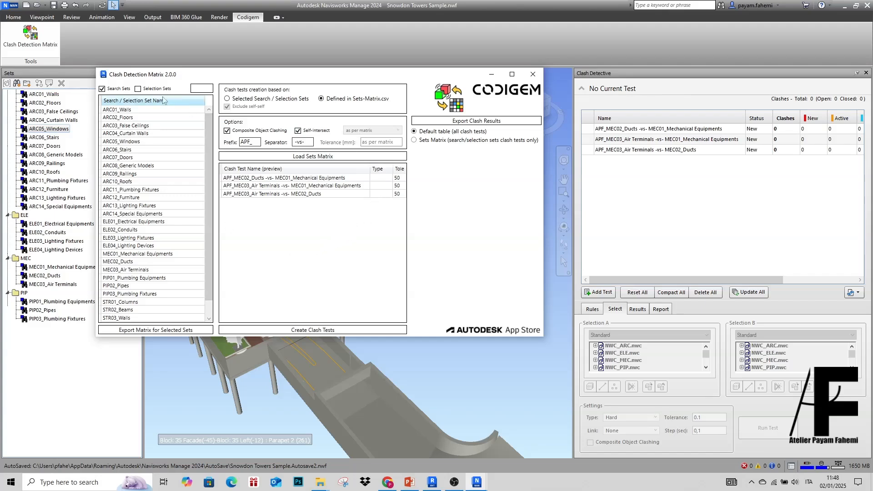
# Step: List only selection sets instead of search sets, and delete all clash tests in Clash Detective
pyautogui.click(138, 88)
pyautogui.click(102, 89)
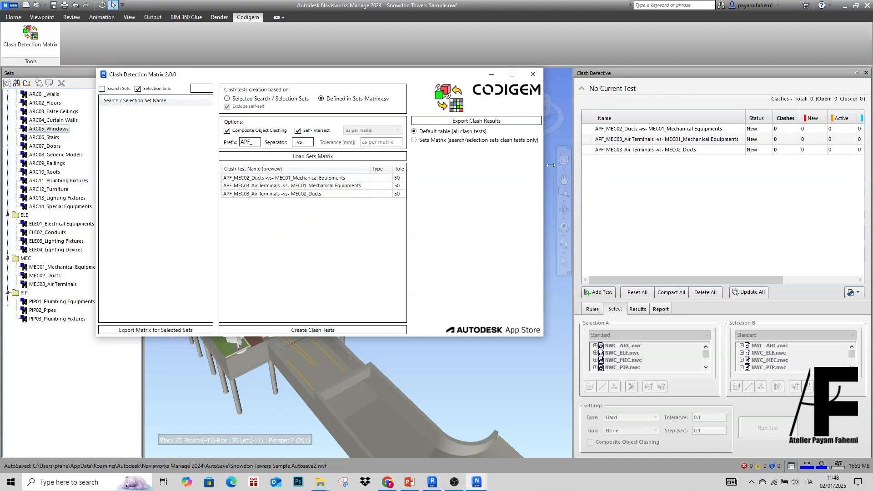
pyautogui.click(711, 293)
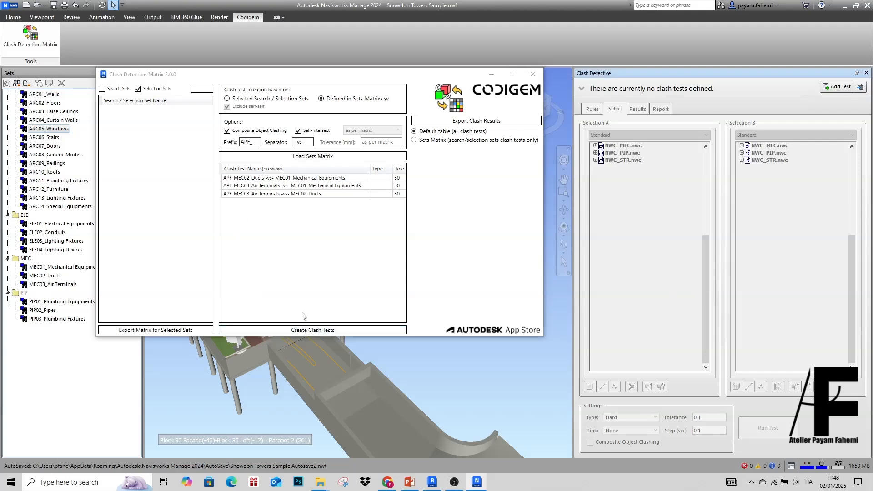
# Step: Base clash test creation on selected search sets, listing only search sets, with type Hard and a tolerance of 20 mm
pyautogui.click(227, 99)
pyautogui.click(102, 89)
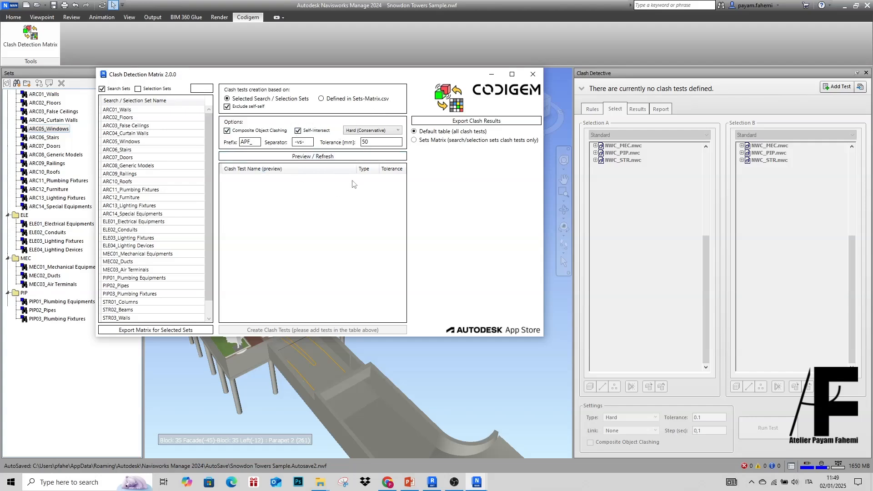
pyautogui.click(395, 130)
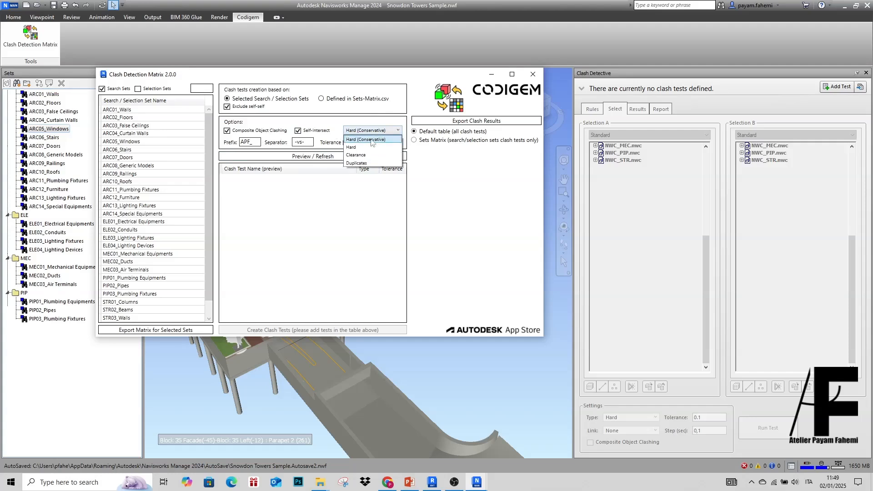
pyautogui.click(355, 148)
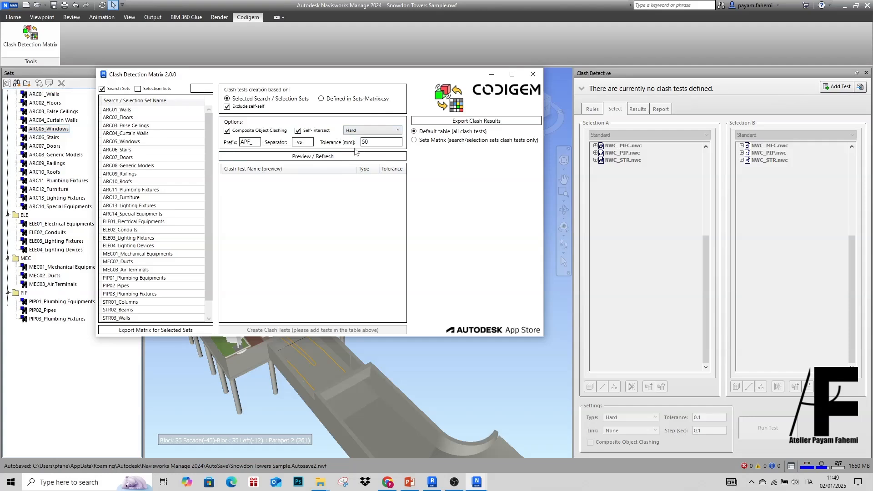
pyautogui.moveTo(369, 142); pyautogui.dragTo(355, 145)
# Step: Select all search sets from ARC01_Walls through STR05_Foundations, generate the clash test preview and review the listed combinations
pyautogui.click(139, 110)
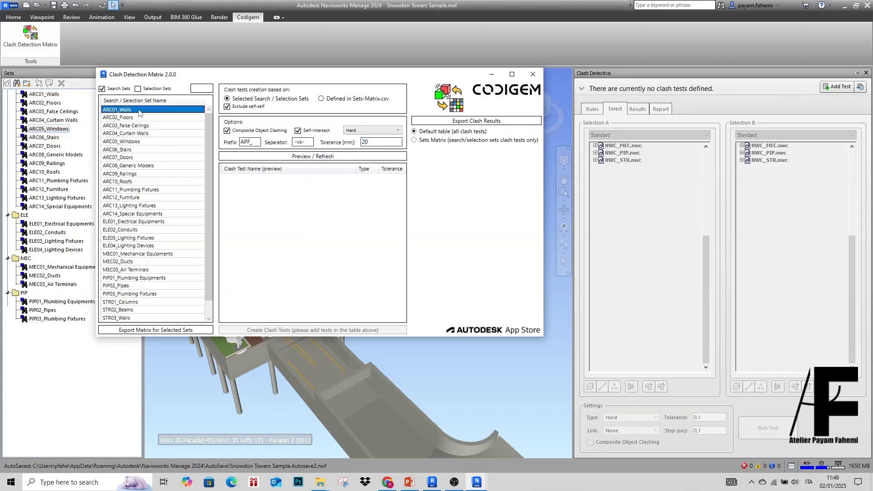
pyautogui.scroll(-1, 177, 294)
pyautogui.keyDown('shift'); pyautogui.click(148, 318); pyautogui.keyUp('shift')
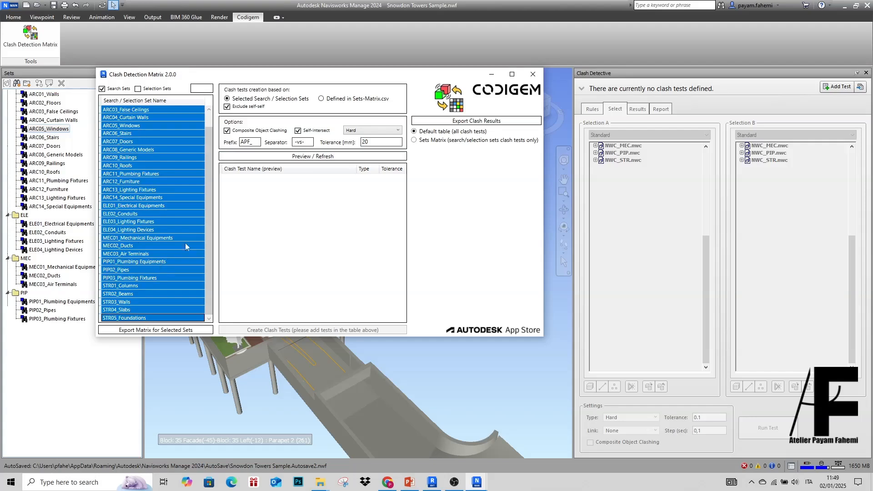
pyautogui.click(318, 157)
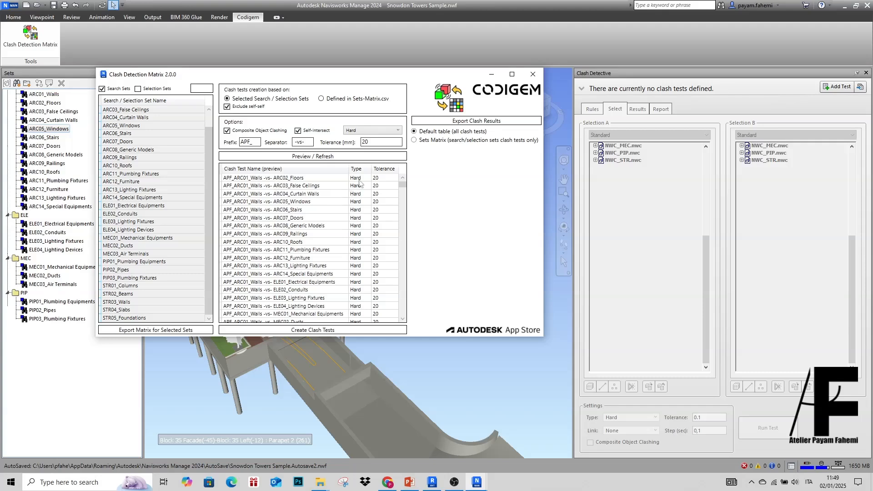
pyautogui.scroll(-8, 315, 243)
pyautogui.scroll(-5, 315, 243)
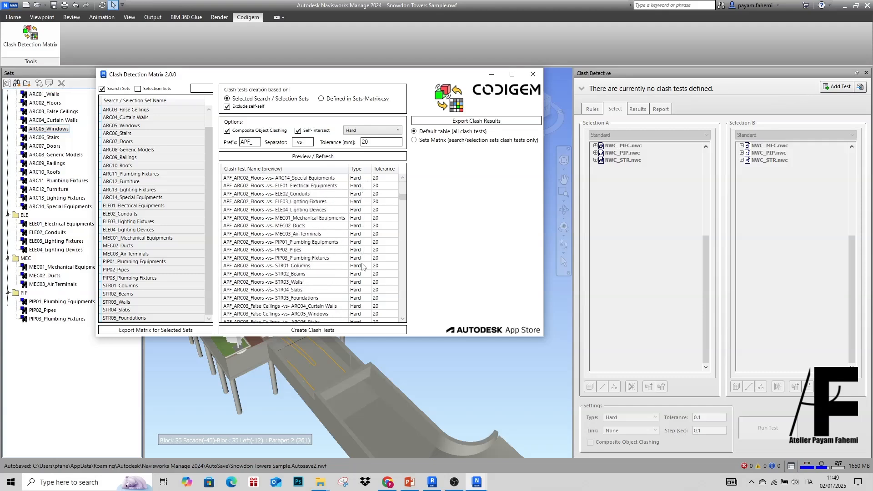
pyautogui.moveTo(403, 197); pyautogui.dragTo(406, 171)
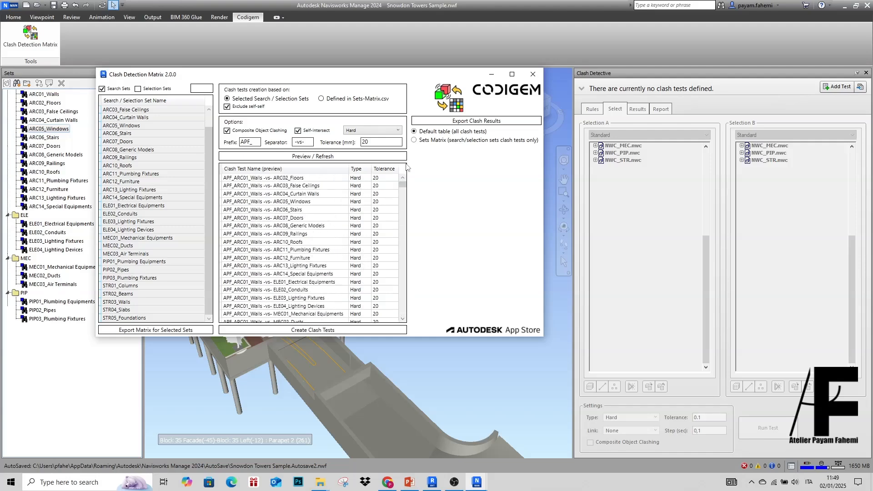
# Step: Create all the previewed clash tests and close the Clash Detection Matrix window
pyautogui.click(327, 334)
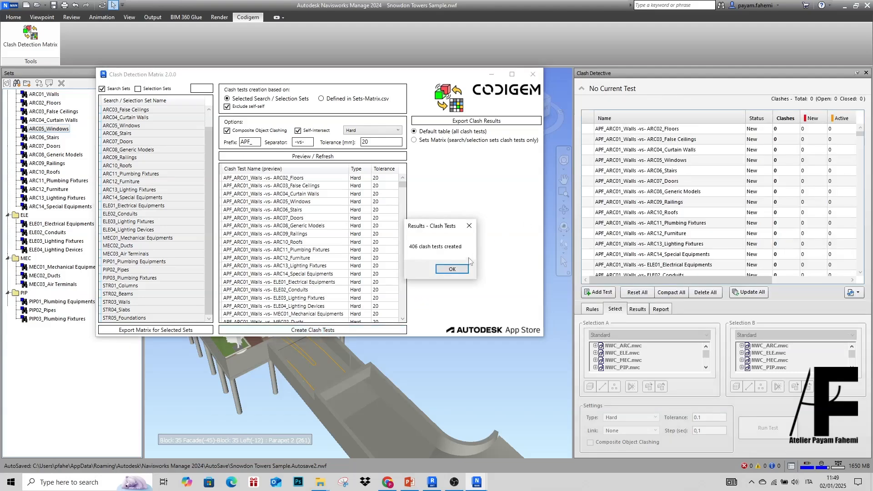
pyautogui.click(452, 270)
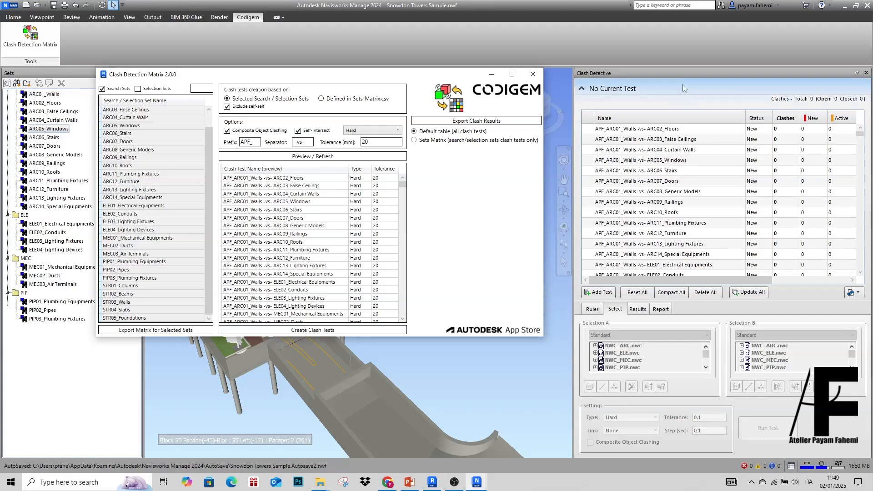
pyautogui.click(531, 74)
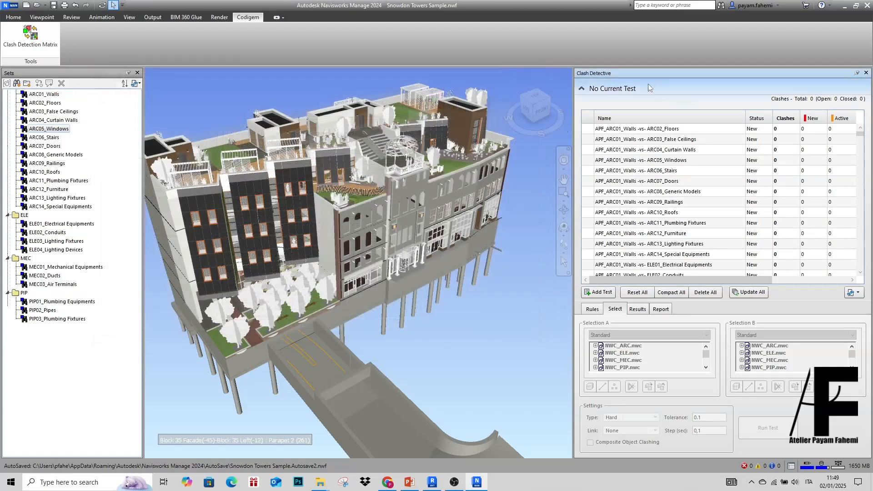
# Step: Undock the Clash Detective window, place it beside the Sets list and enlarge it to show more columns and settings
pyautogui.moveTo(672, 73); pyautogui.dragTo(242, 79)
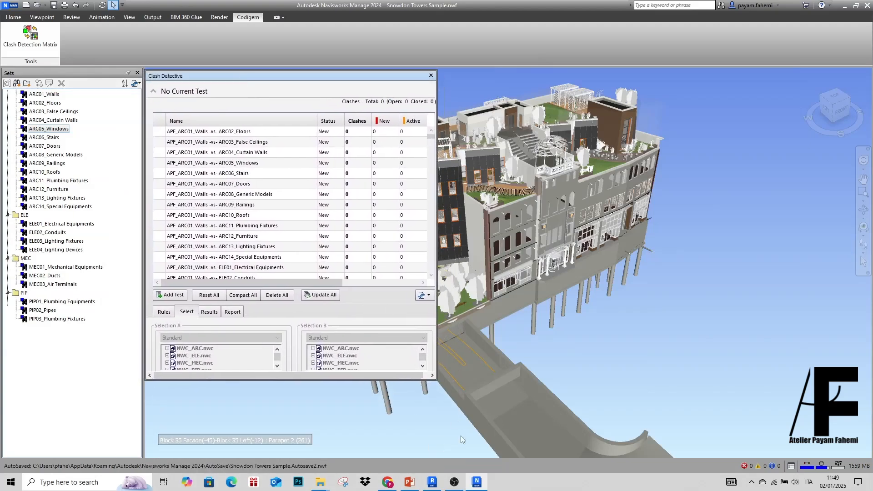
pyautogui.moveTo(434, 379); pyautogui.dragTo(503, 454)
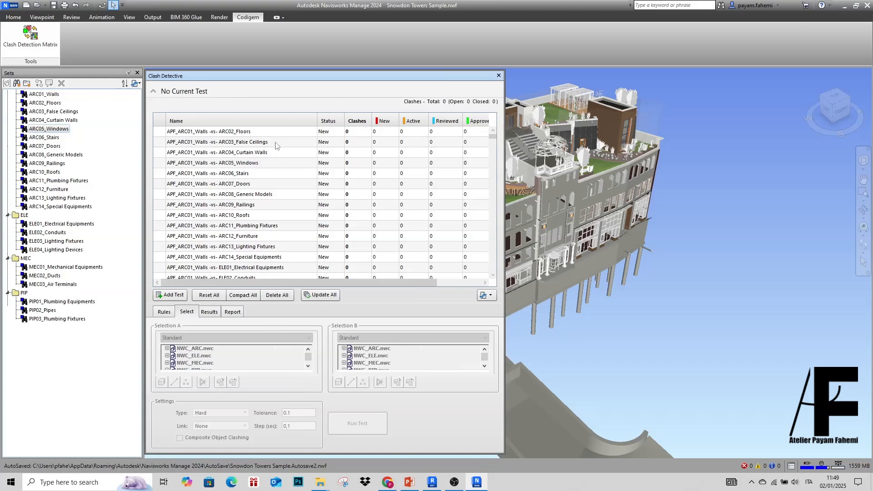